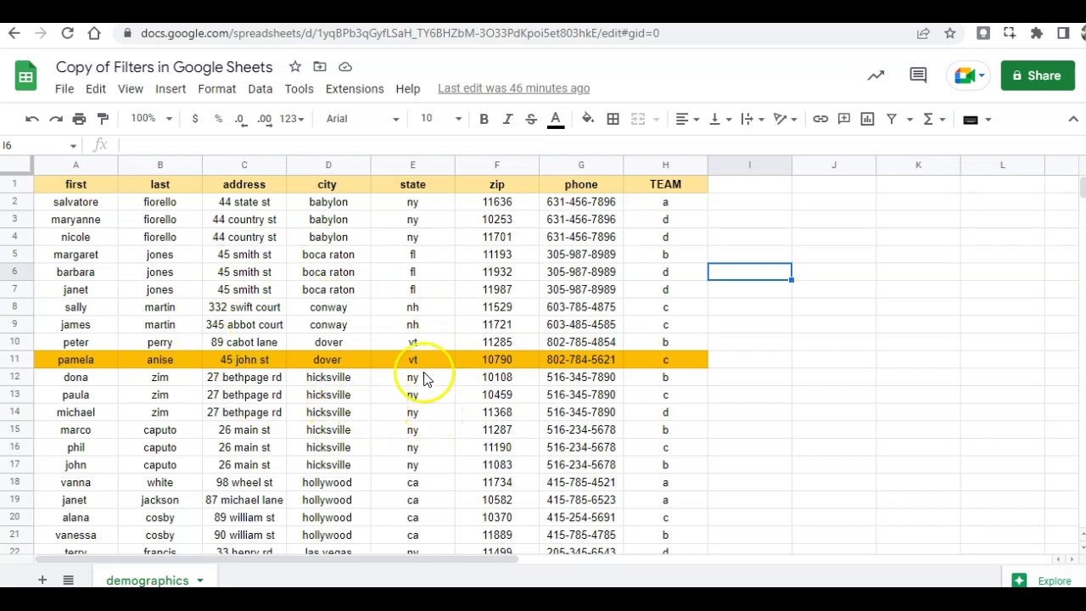
# Step: Add a slicer to the demographics sheet with column E, the state column, as its data range
pyautogui.click(254, 98)
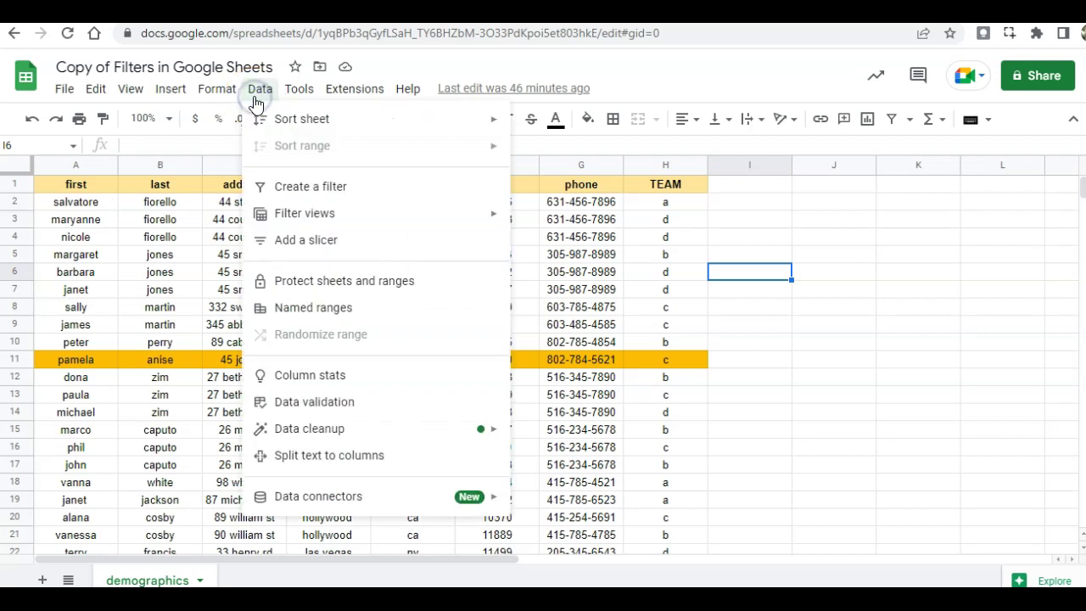
pyautogui.click(279, 246)
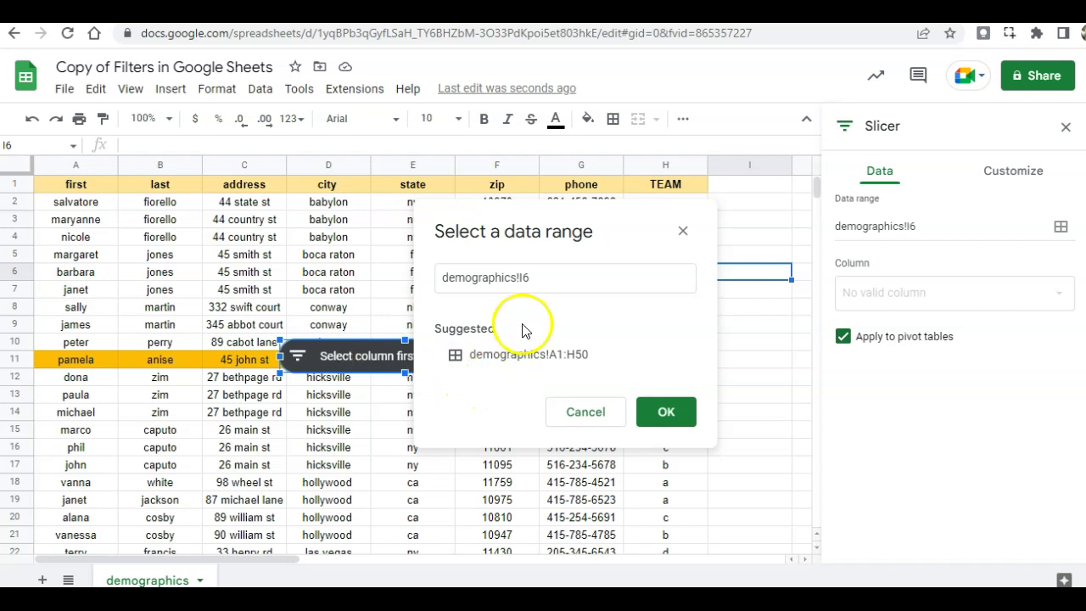
pyautogui.moveTo(537, 277); pyautogui.dragTo(422, 283)
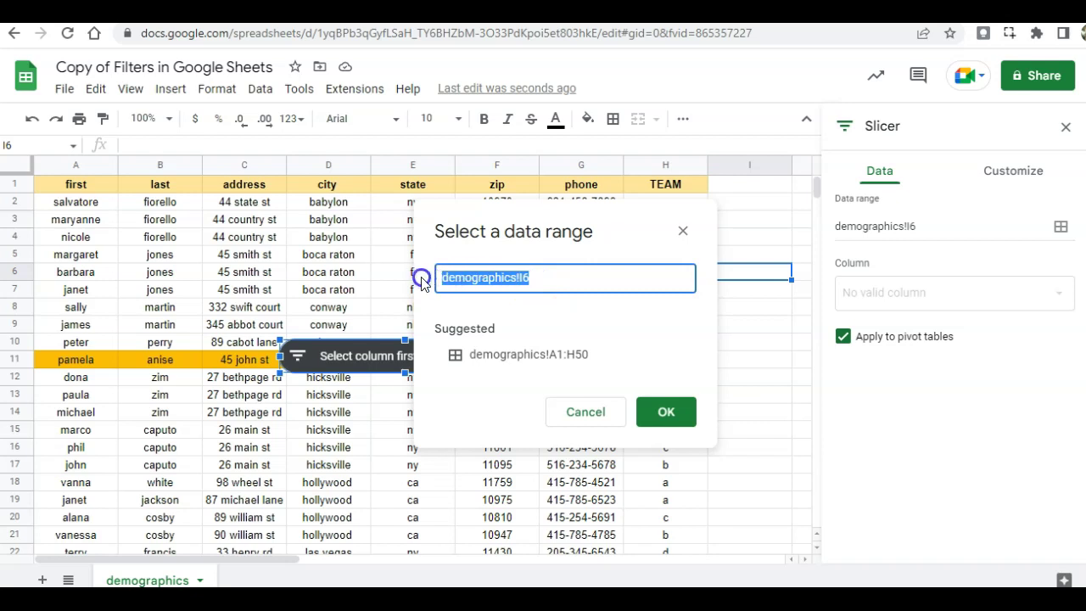
pyautogui.press('BackSpace')
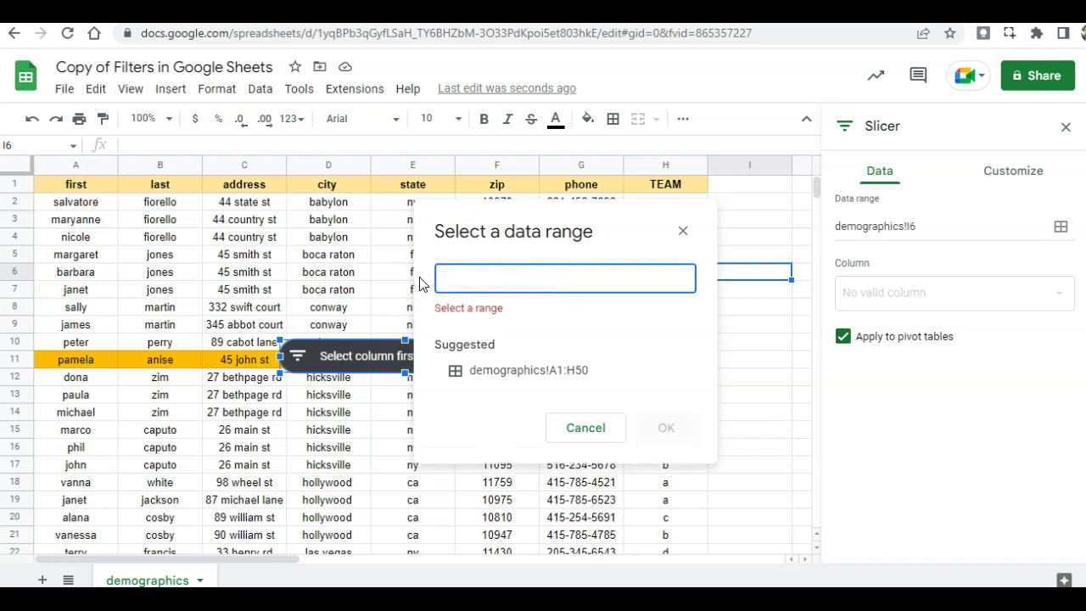
pyautogui.click(411, 162)
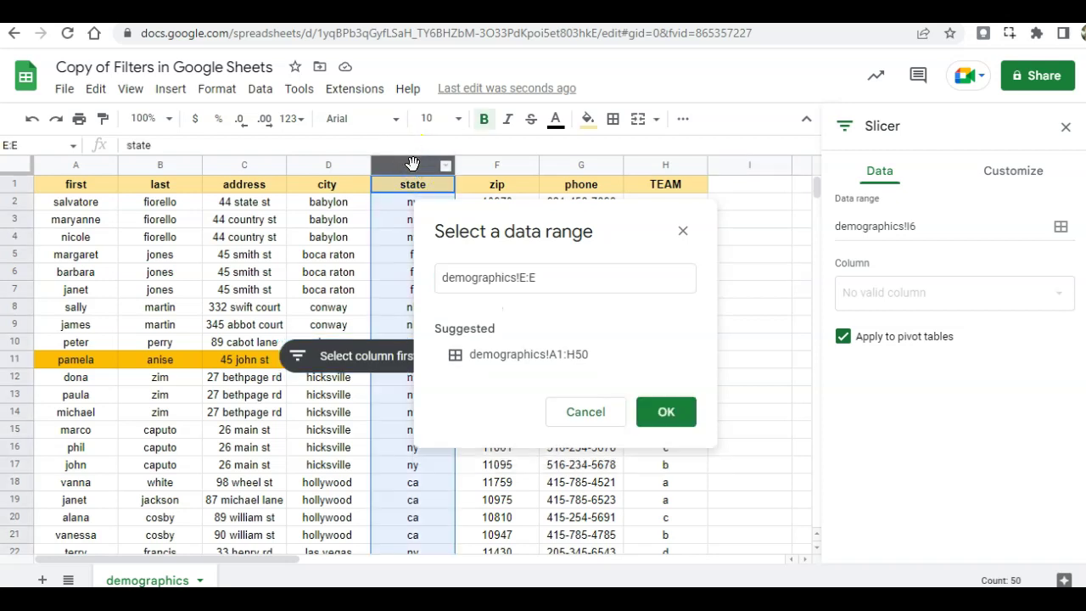
pyautogui.click(663, 413)
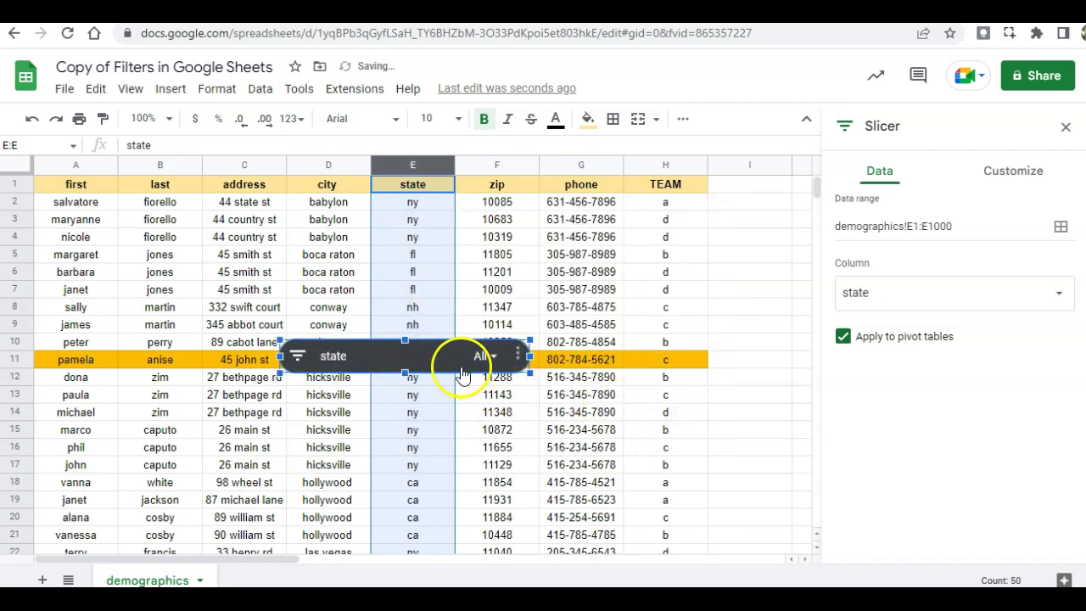
# Step: Move the state slicer over columns A to C, around rows 2 and 3
pyautogui.moveTo(451, 359); pyautogui.dragTo(226, 214)
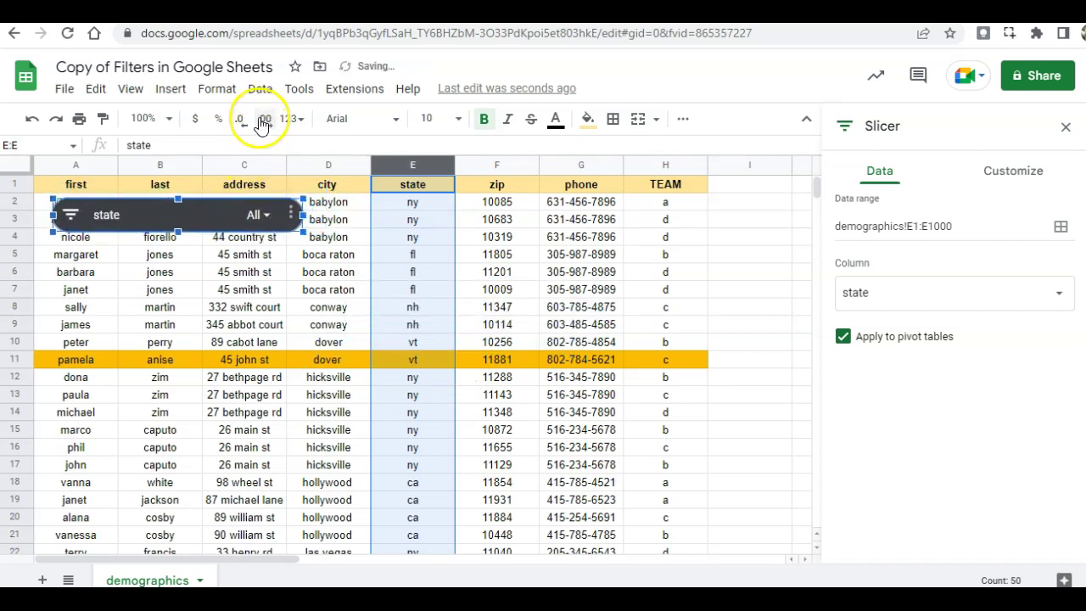
pyautogui.click(259, 90)
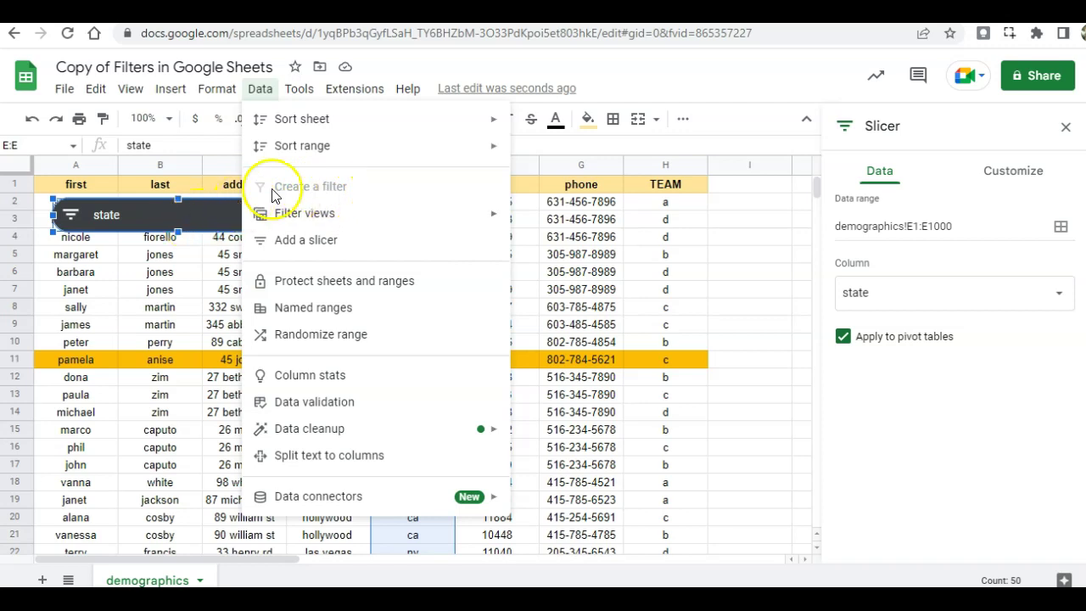
pyautogui.click(631, 78)
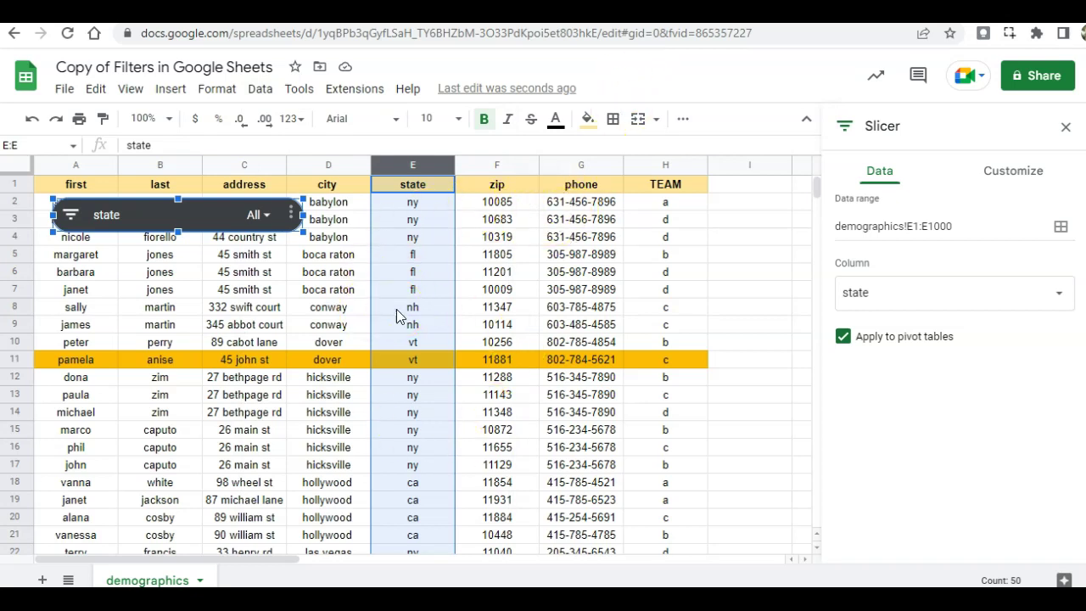
# Step: Clear the state slicer's values and filter it to show only ca, fl and ny
pyautogui.click(268, 223)
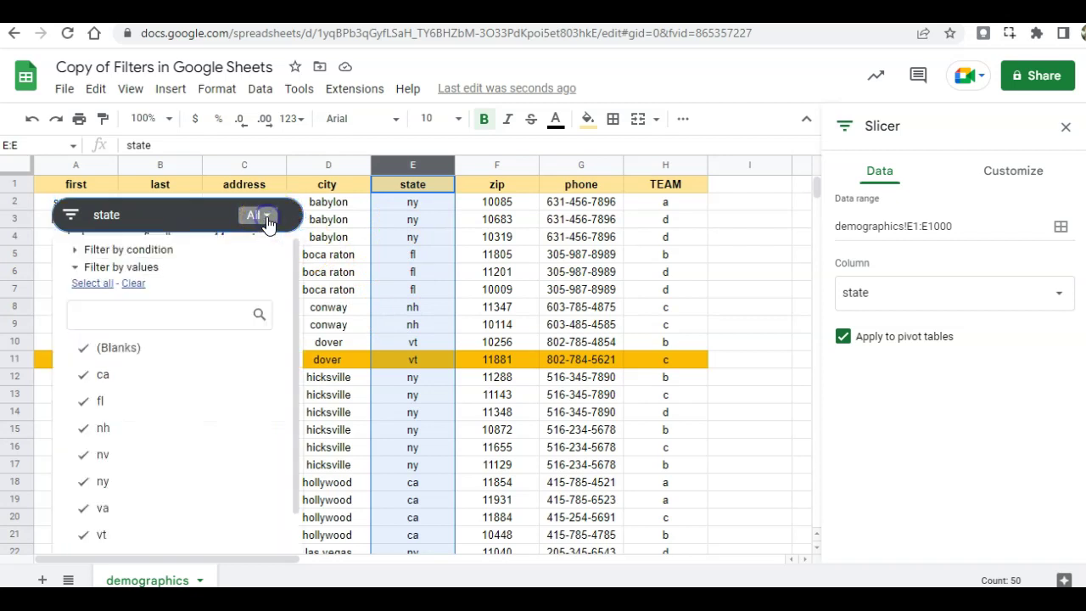
pyautogui.click(113, 384)
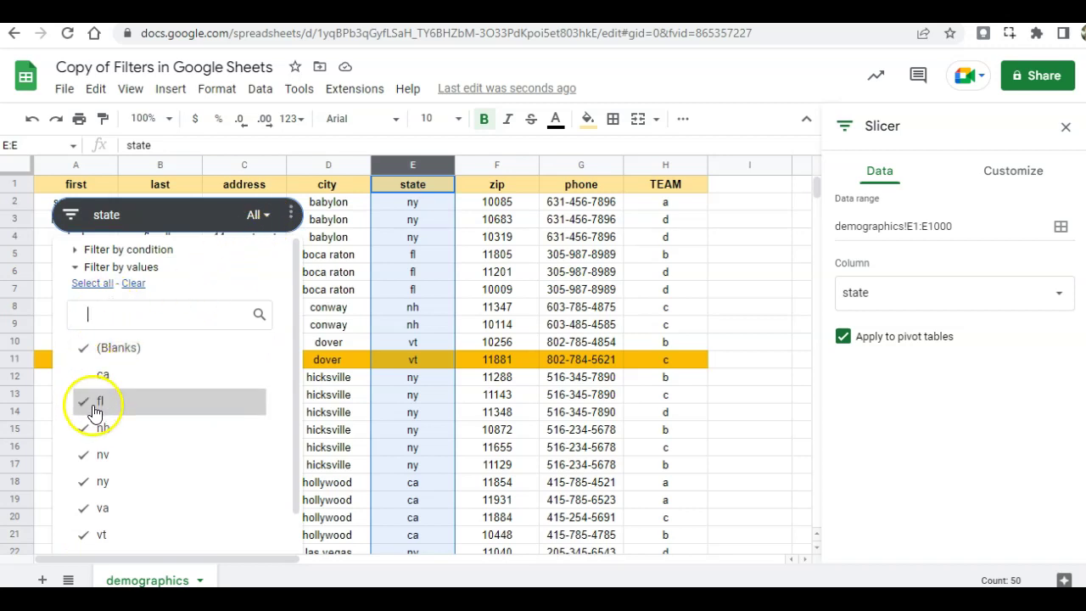
pyautogui.click(91, 401)
pyautogui.click(89, 429)
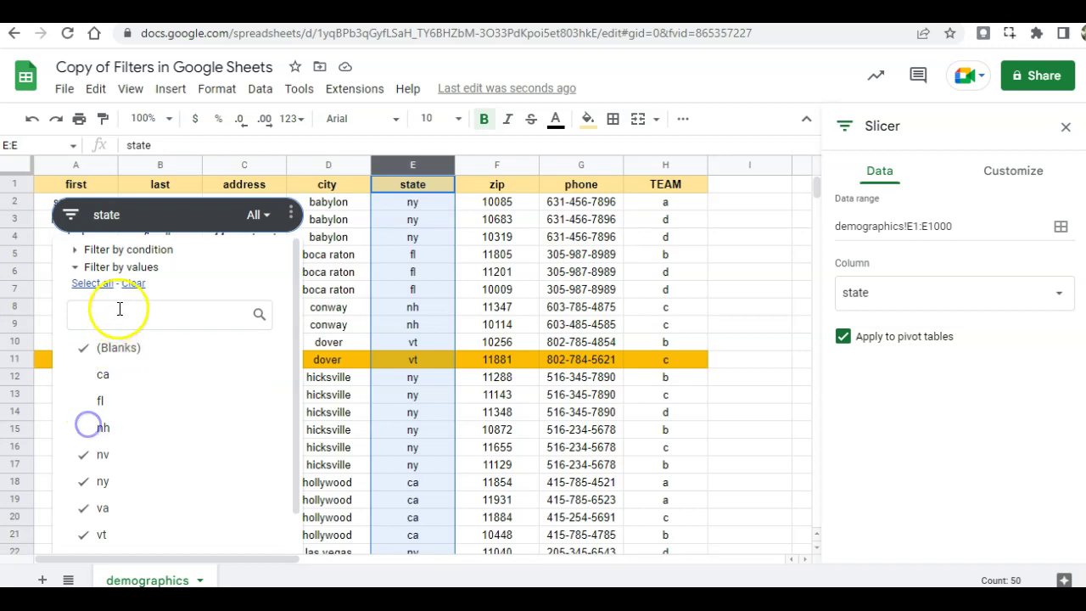
pyautogui.click(129, 285)
pyautogui.click(105, 376)
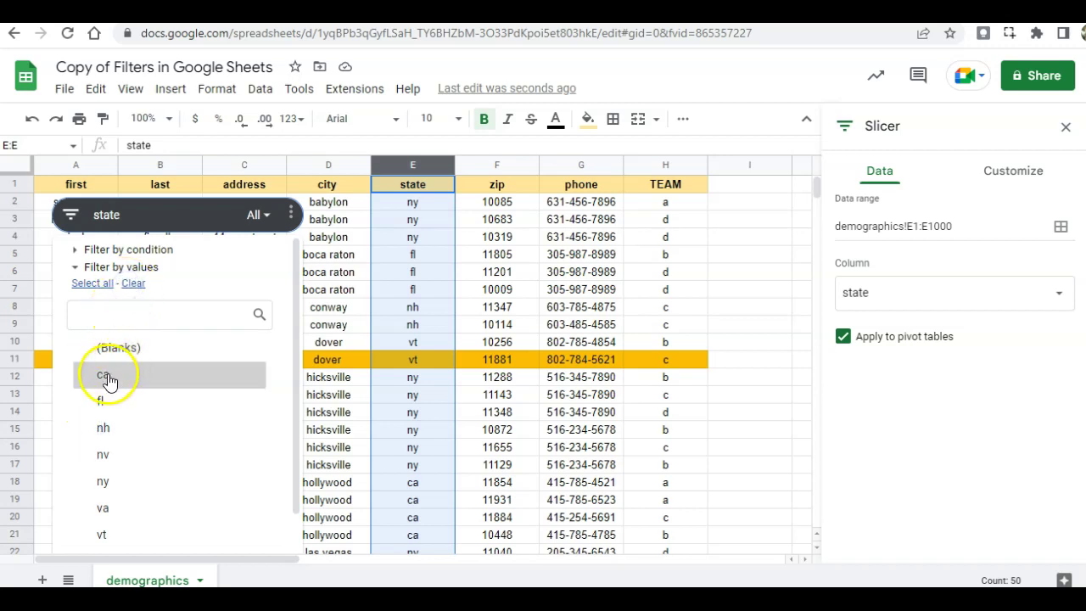
pyautogui.click(104, 403)
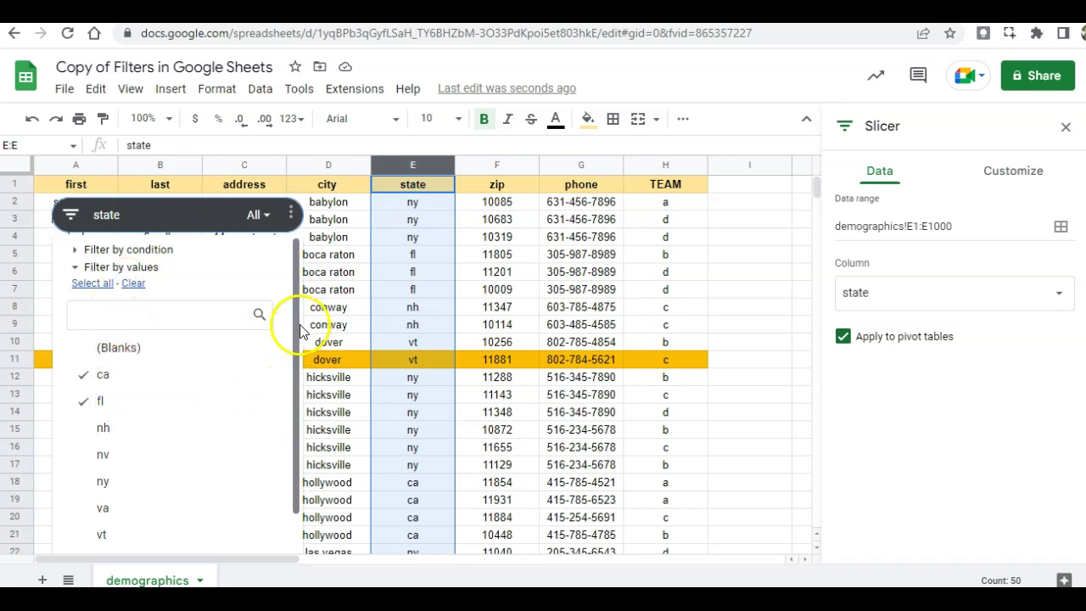
pyautogui.moveTo(294, 319); pyautogui.dragTo(291, 411)
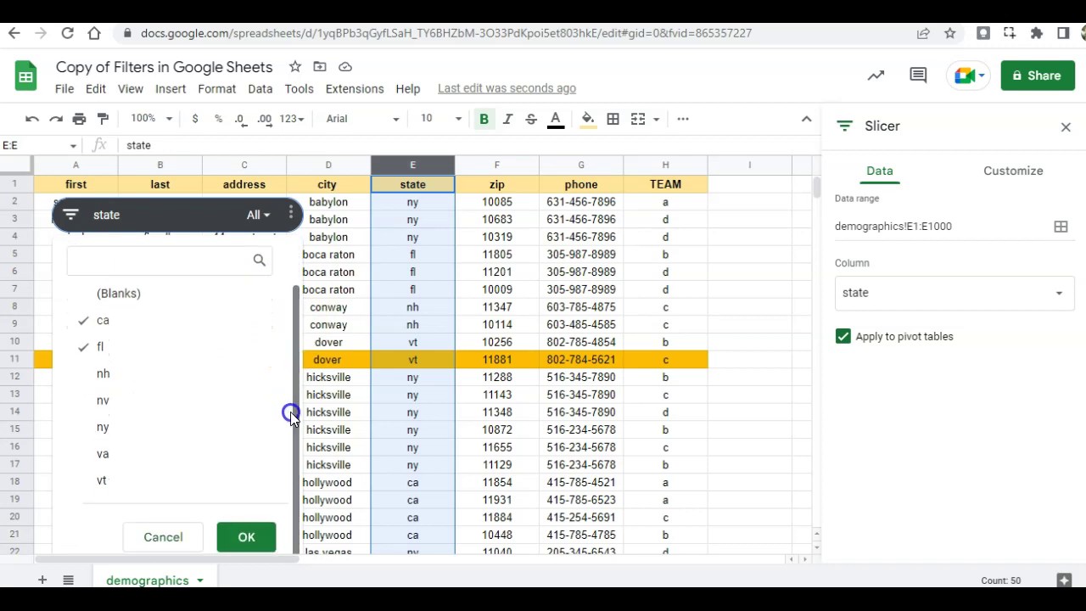
pyautogui.click(119, 427)
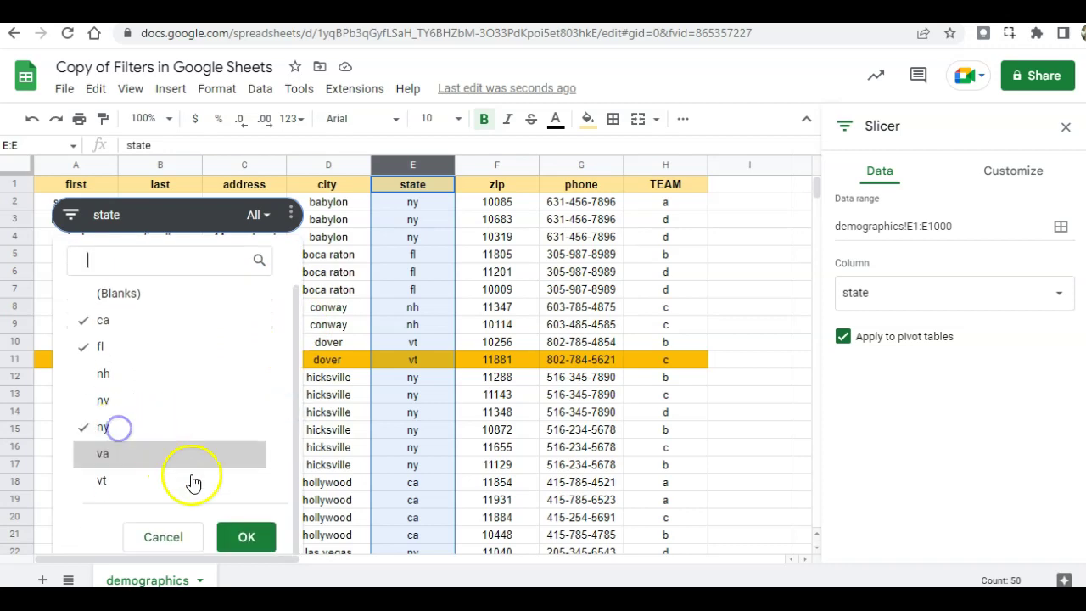
pyautogui.click(243, 536)
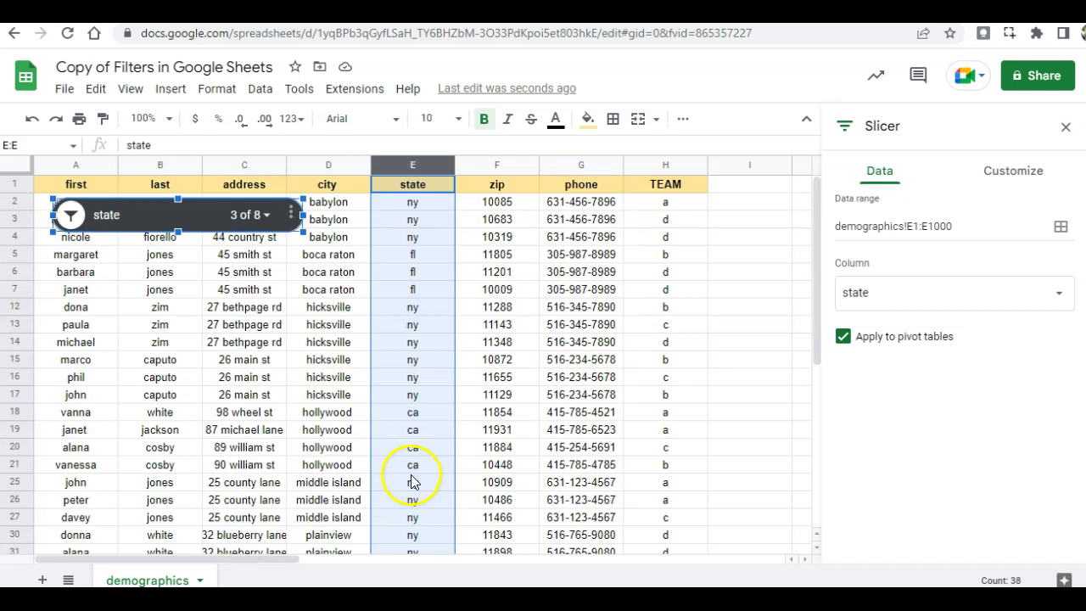
# Step: Review the filtered rows and delete the state slicer
pyautogui.scroll(-2, 585, 445)
pyautogui.scroll(-5, 578, 453)
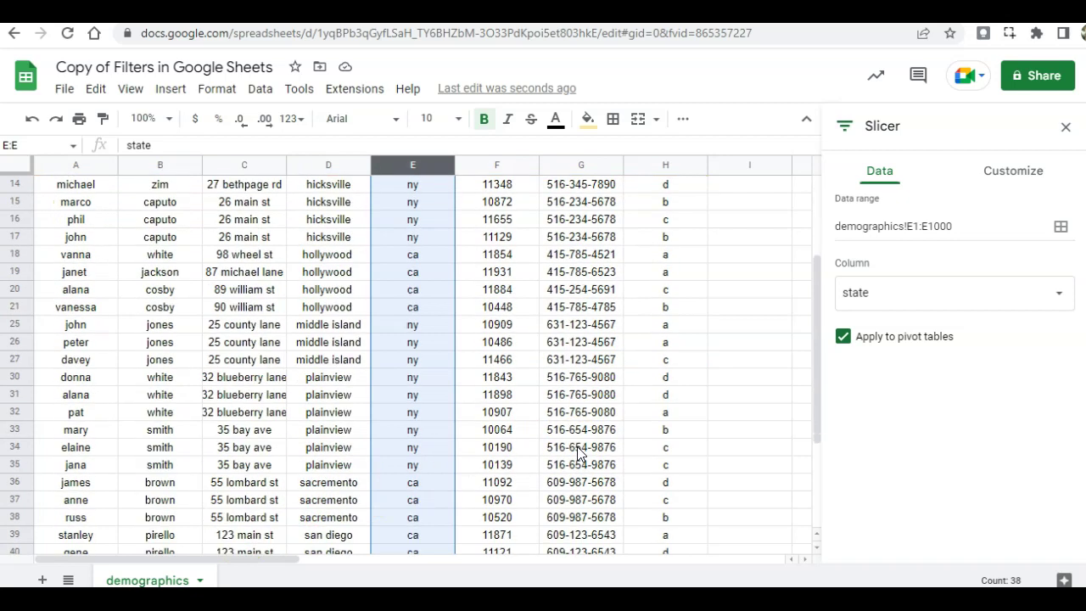
pyautogui.scroll(5, 577, 454)
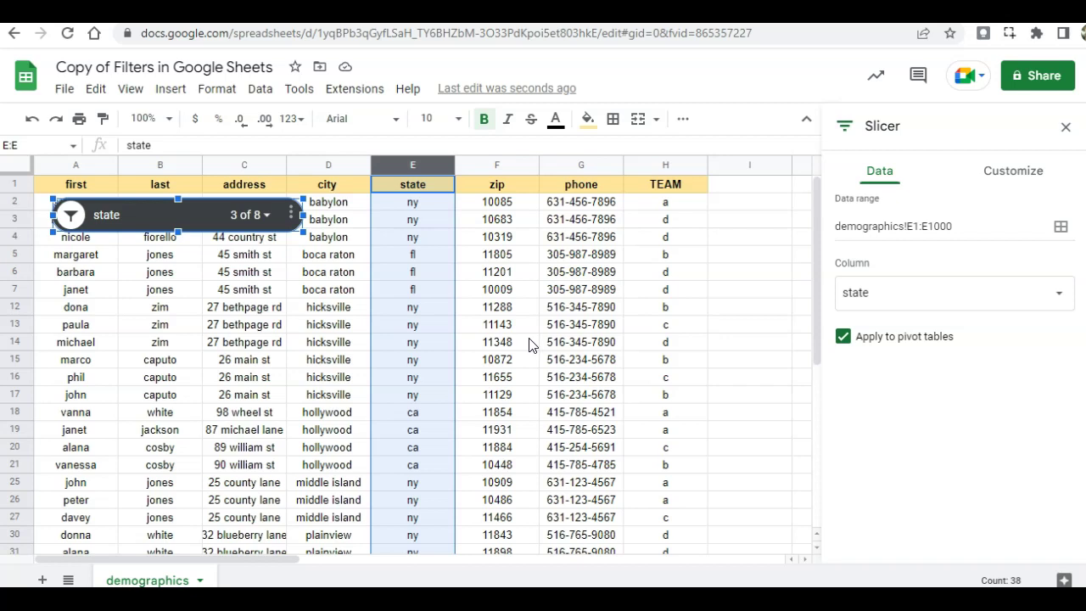
pyautogui.click(288, 219)
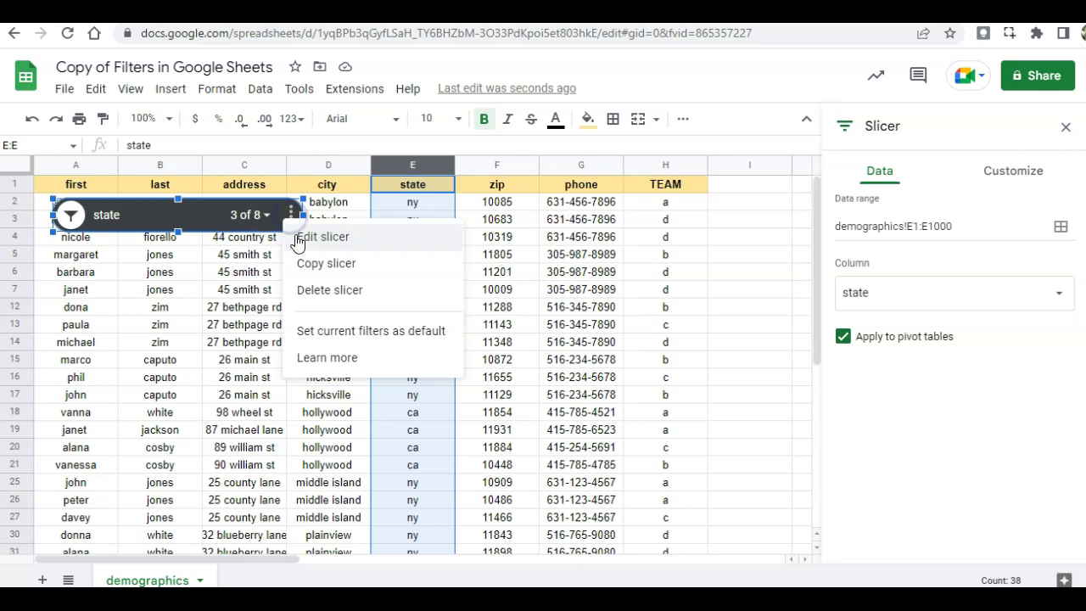
pyautogui.click(318, 289)
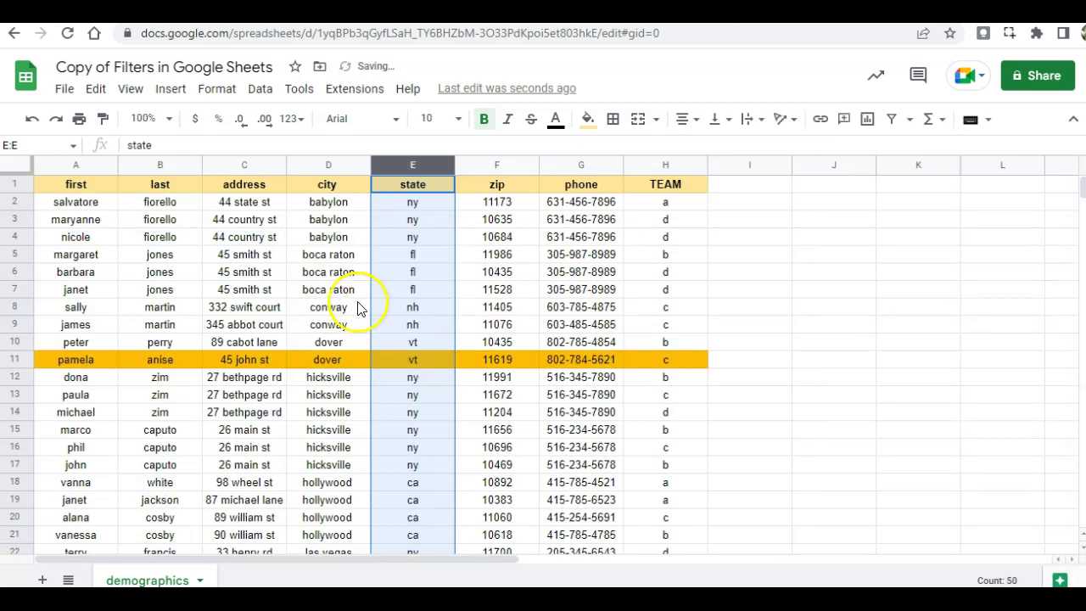
# Step: Insert a pie chart from the selected state column
pyautogui.click(173, 91)
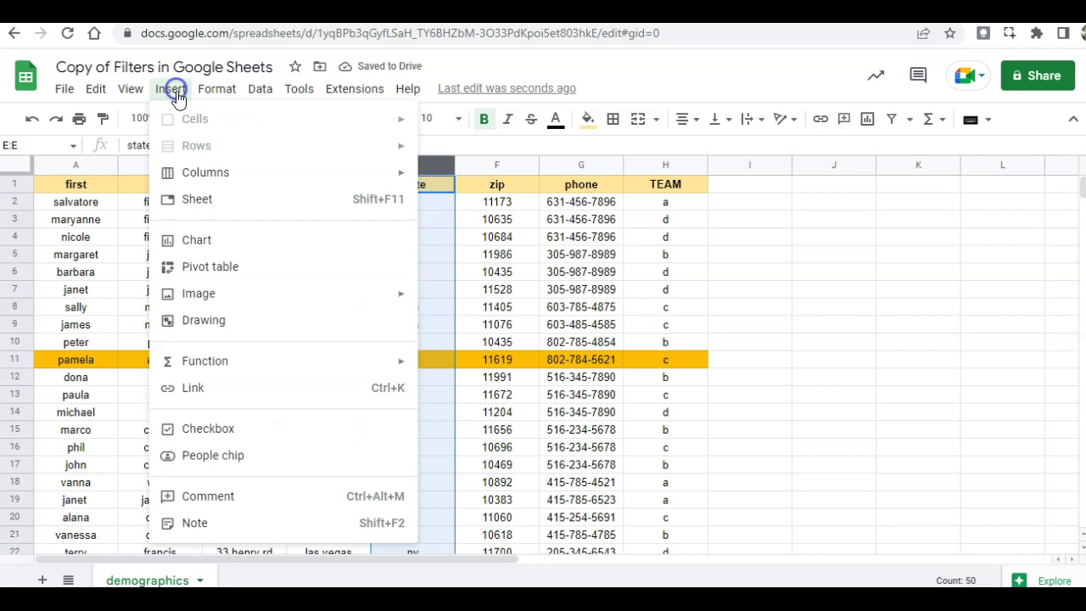
pyautogui.click(200, 241)
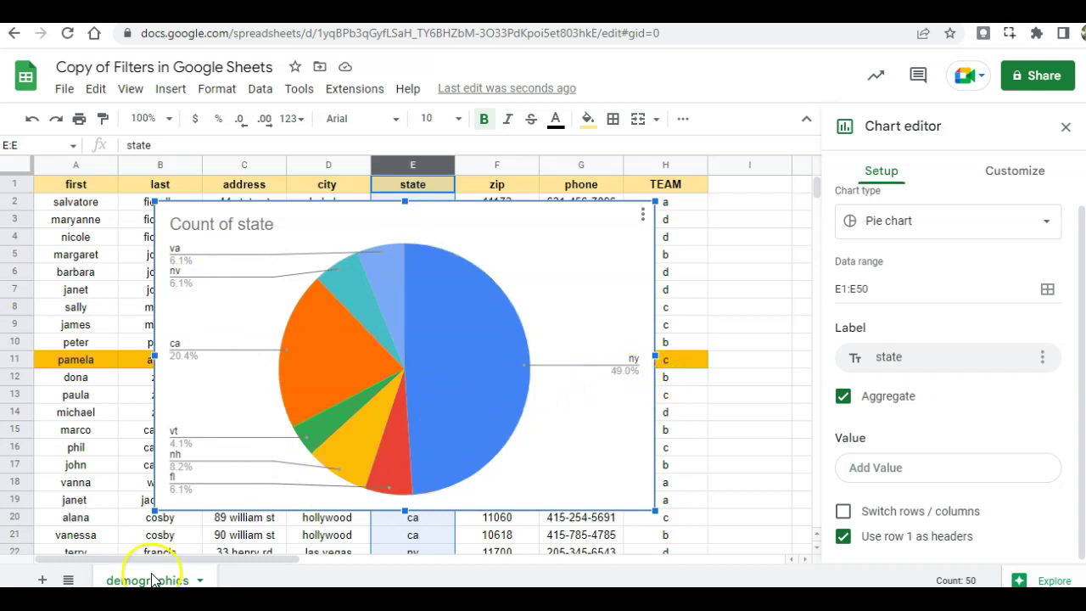
# Step: Add a new sheet and name it "chart"
pyautogui.click(42, 580)
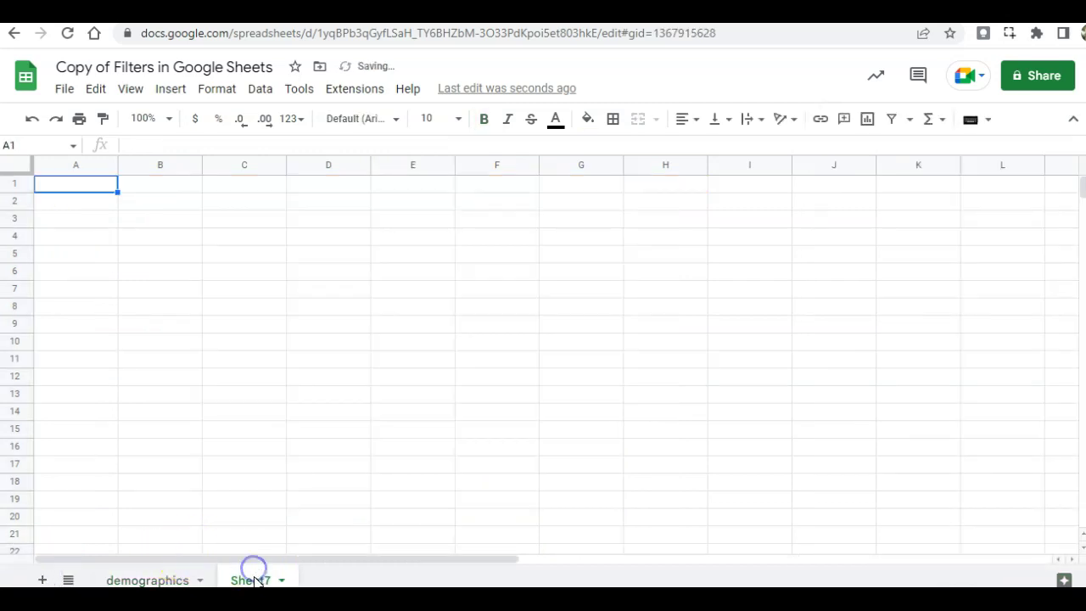
pyautogui.doubleClick(254, 580)
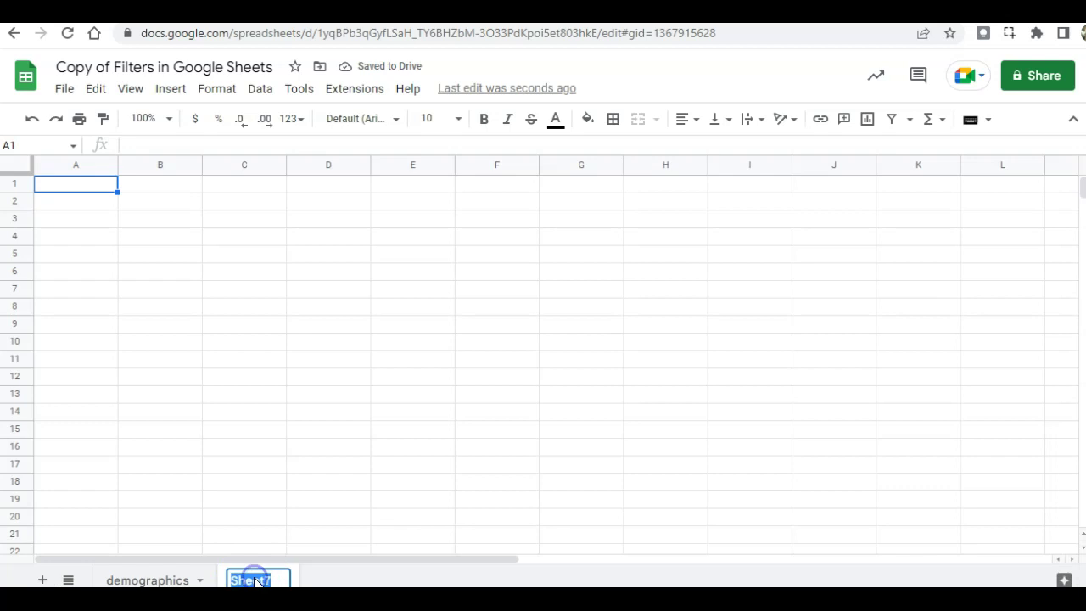
pyautogui.write('chart')
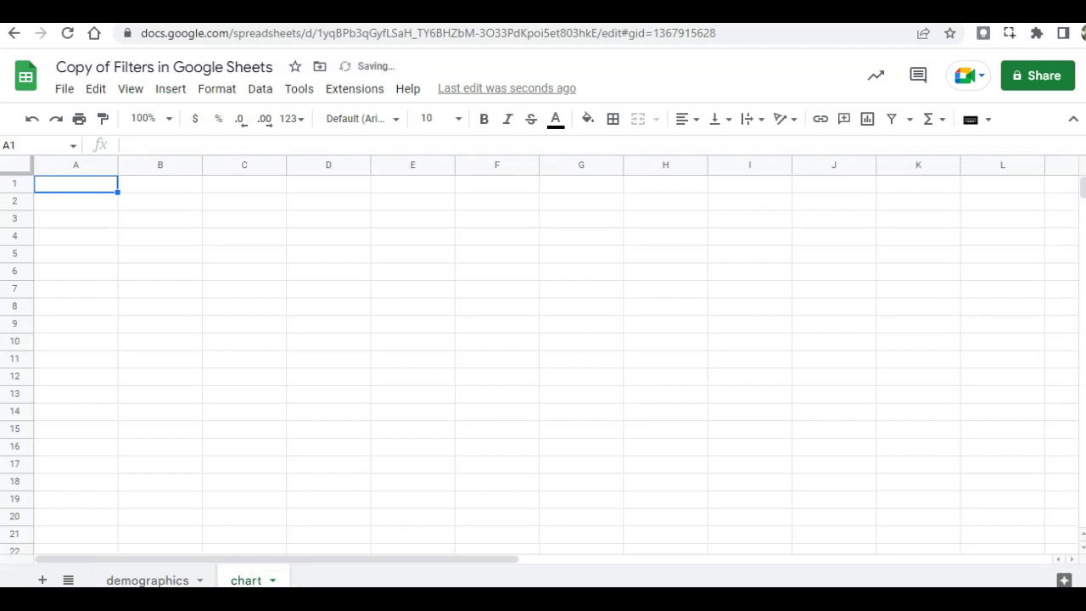
# Step: Copy the Count of state pie chart from the demographics sheet and paste it into the chart sheet
pyautogui.click(144, 580)
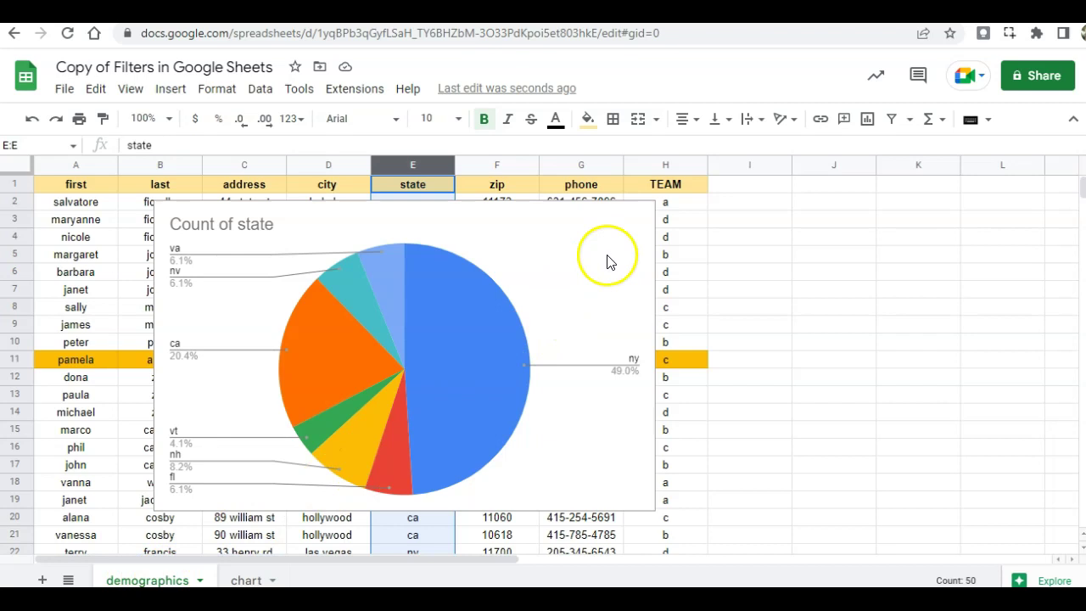
pyautogui.click(585, 237)
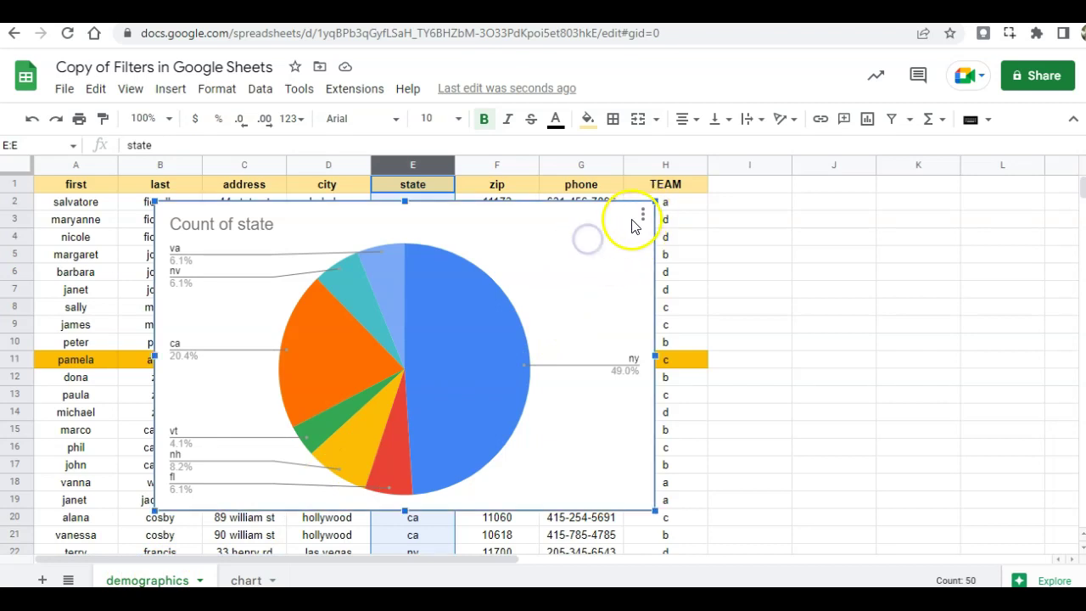
pyautogui.click(645, 218)
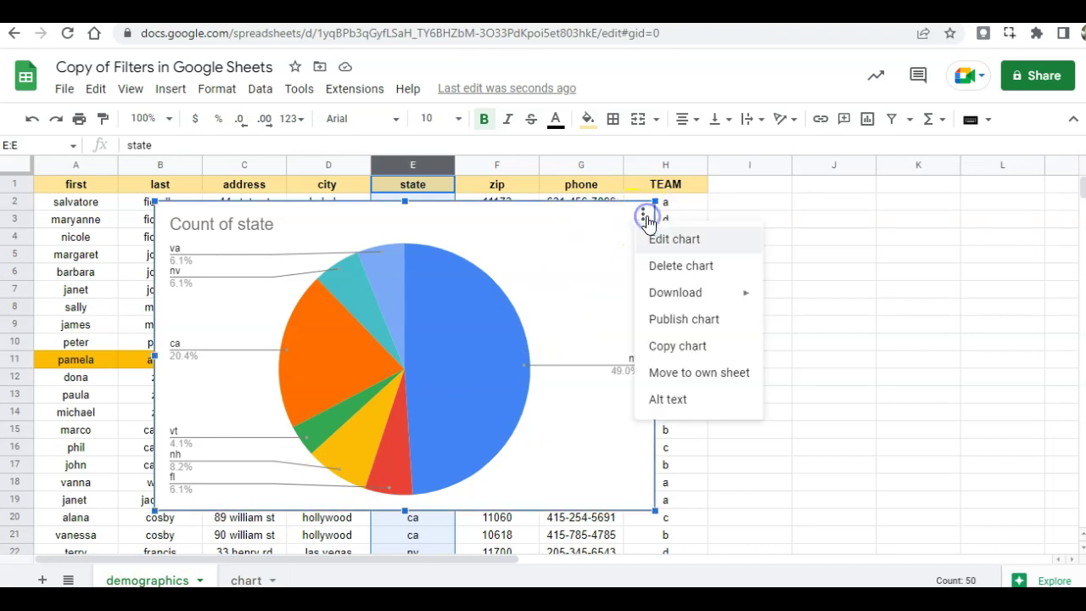
pyautogui.click(667, 348)
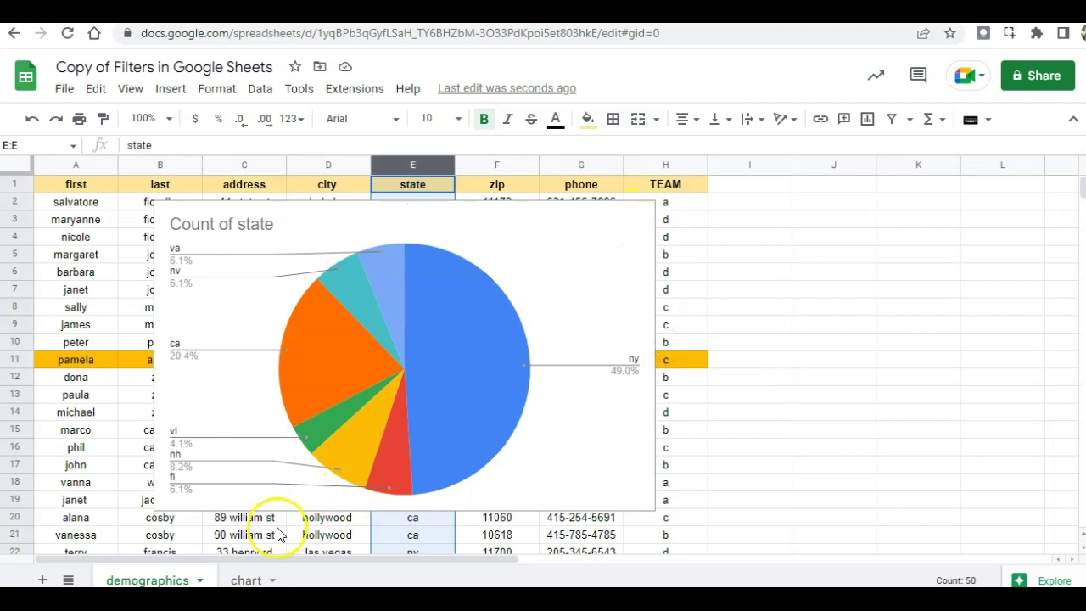
pyautogui.click(242, 578)
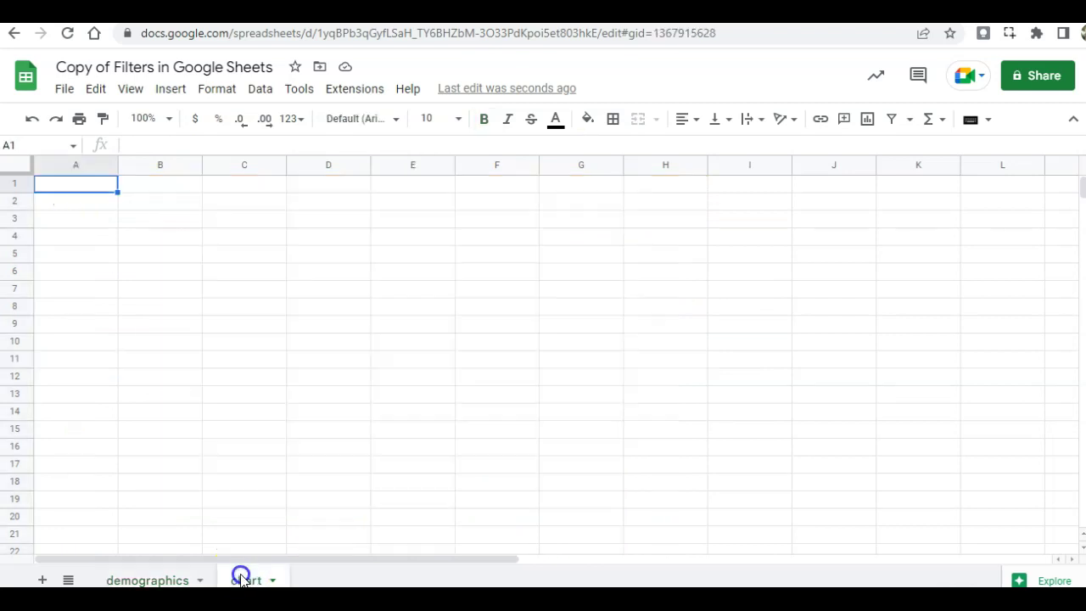
pyautogui.rightClick(240, 325)
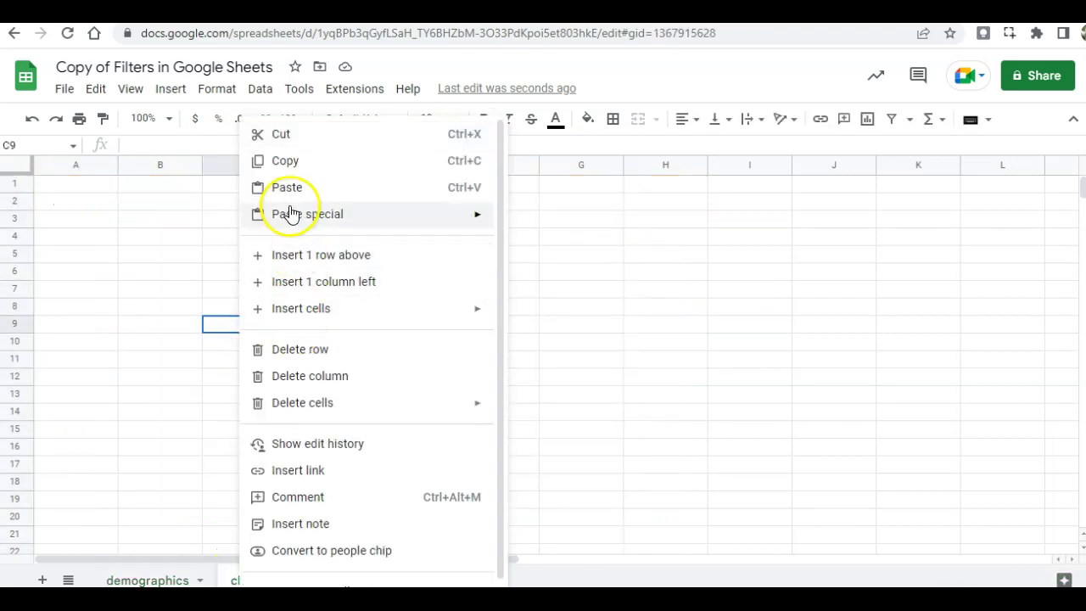
pyautogui.click(292, 183)
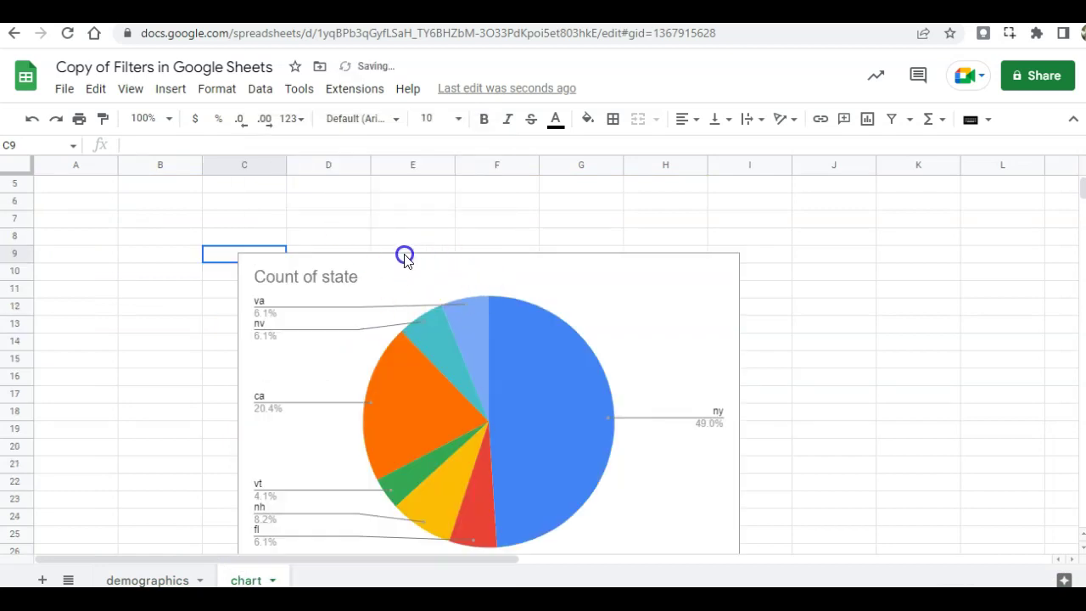
# Step: Move the pasted pie chart so its upper edge is at row 6 and it begins in column A
pyautogui.click(367, 239)
pyautogui.click(483, 284)
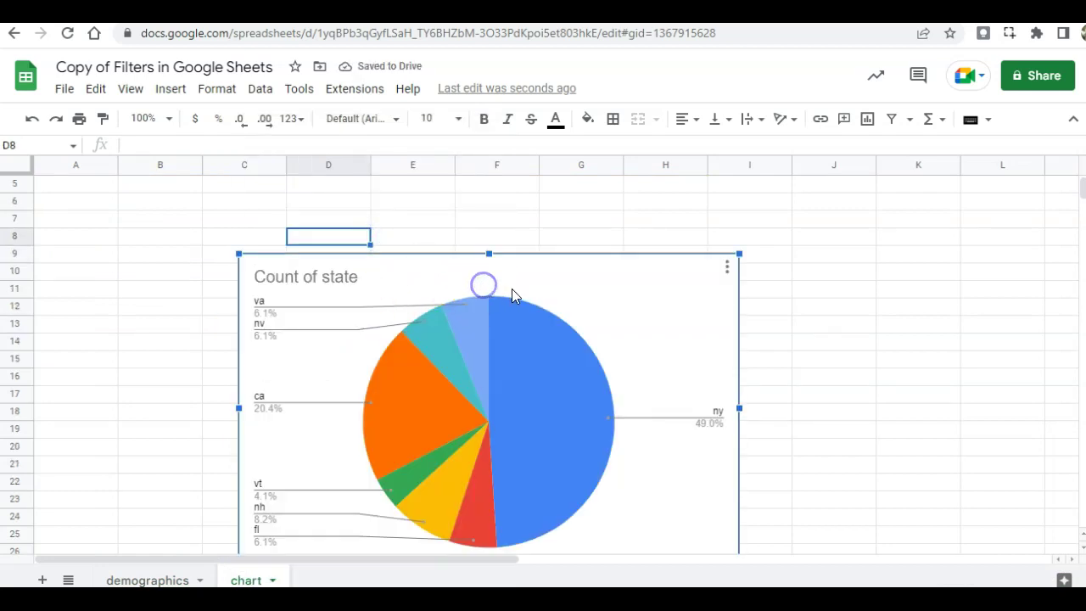
pyautogui.moveTo(512, 289); pyautogui.dragTo(352, 235)
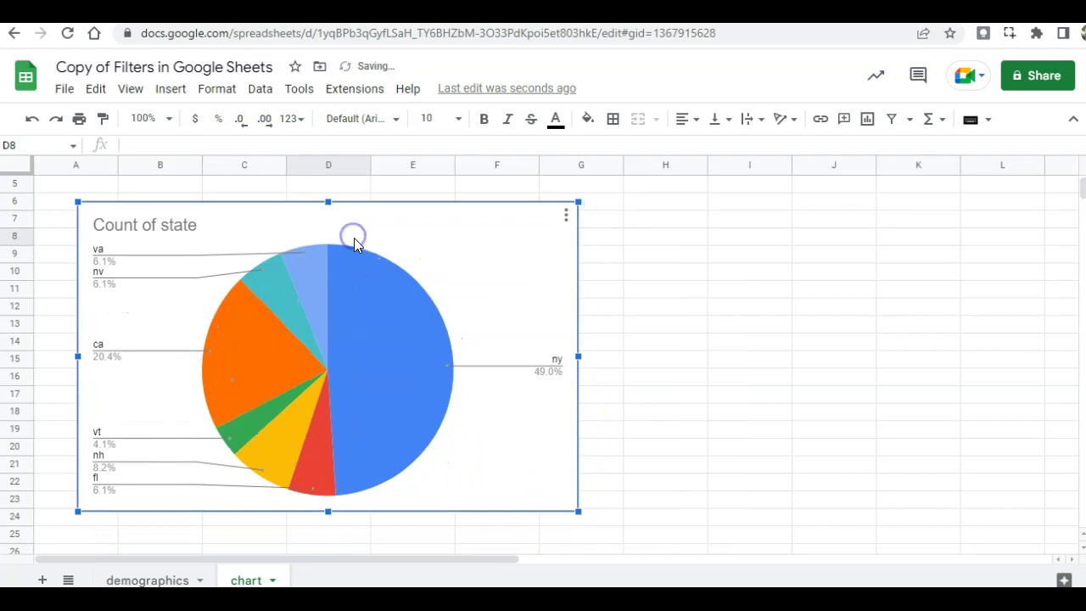
# Step: Add a slicer to the chart sheet from an empty cell beside the pie chart
pyautogui.click(666, 272)
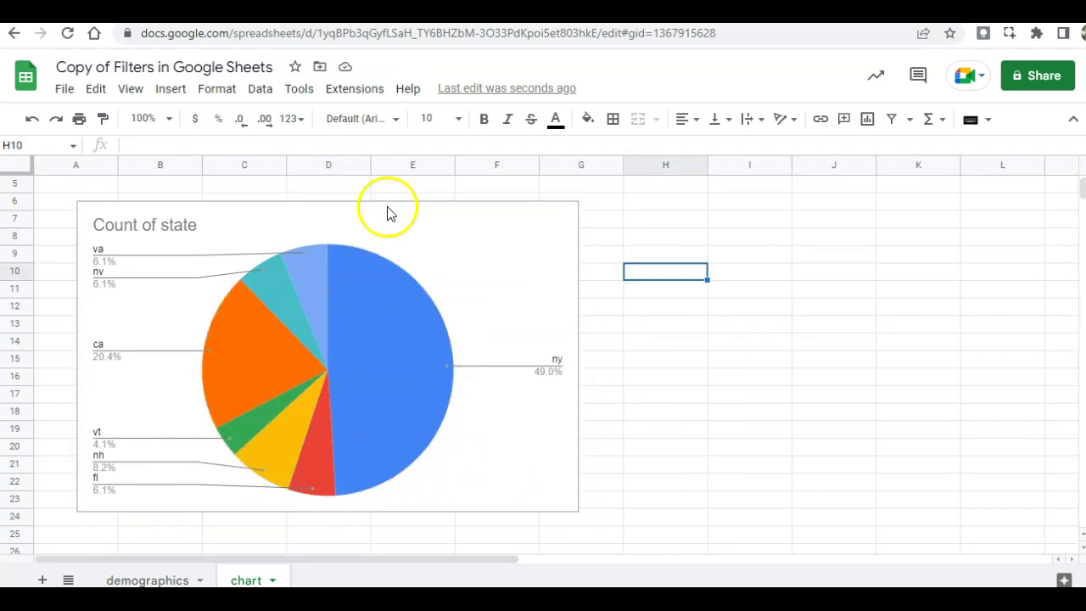
pyautogui.click(261, 89)
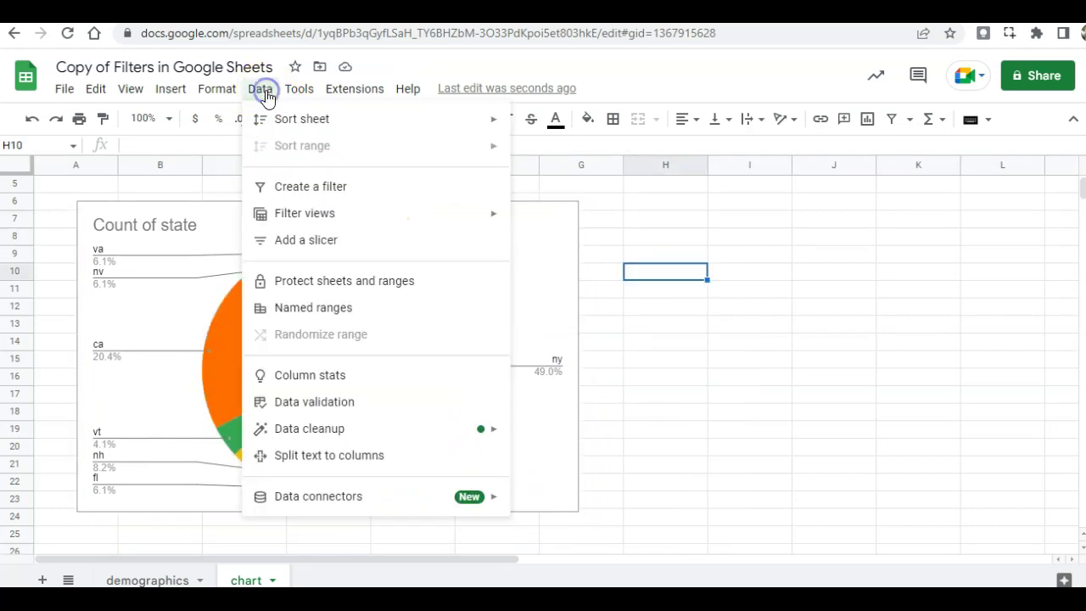
pyautogui.click(290, 246)
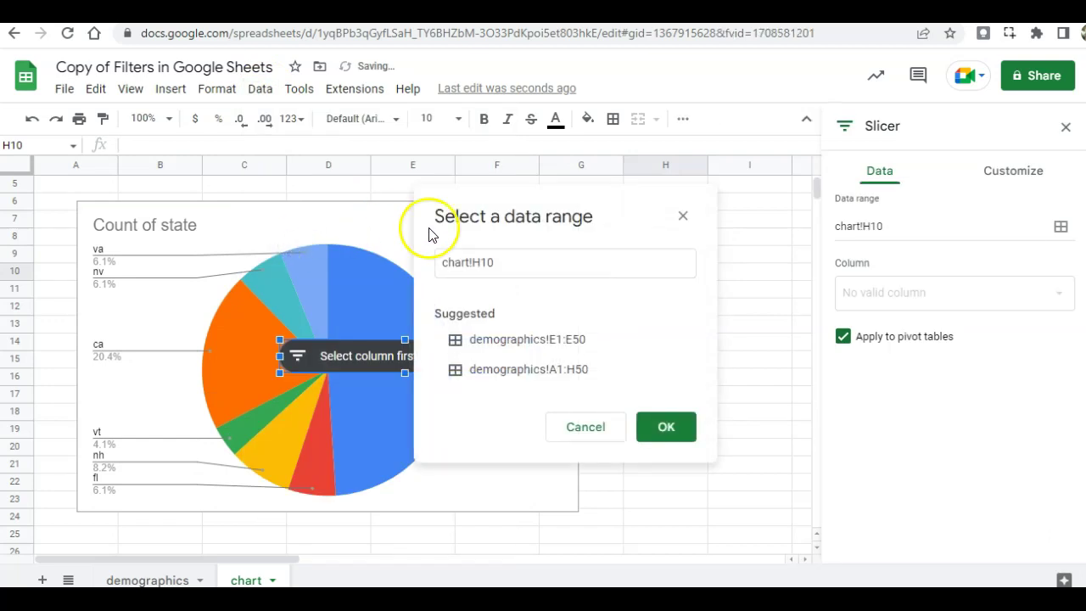
# Step: Set the slicer's data range to demographics!E:E and move the slicer to the pie chart's upper-right corner, over columns G to I
pyautogui.moveTo(592, 204); pyautogui.dragTo(681, 187)
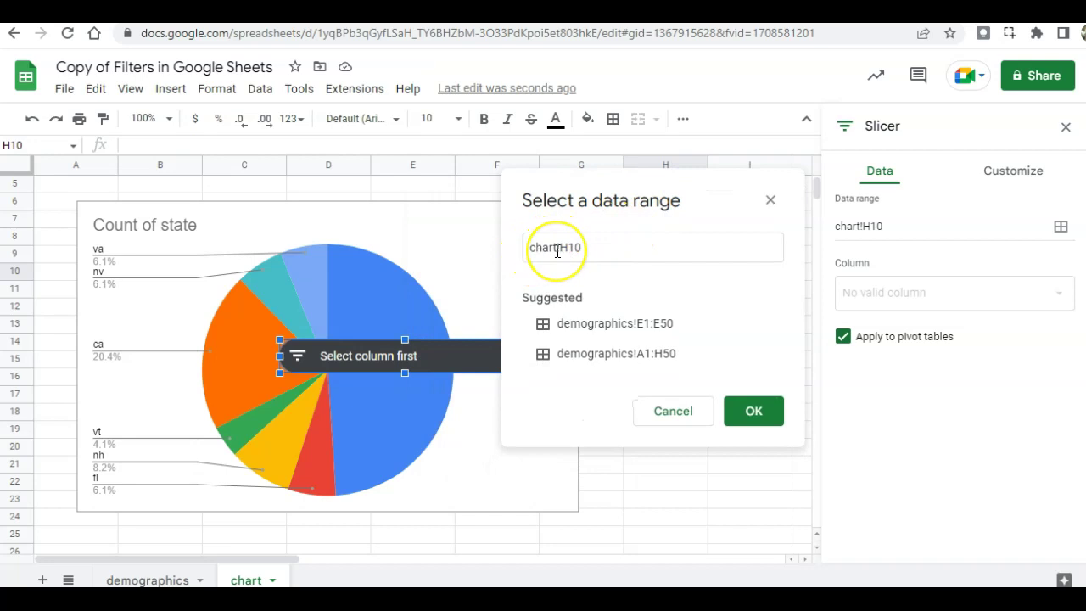
pyautogui.click(552, 245)
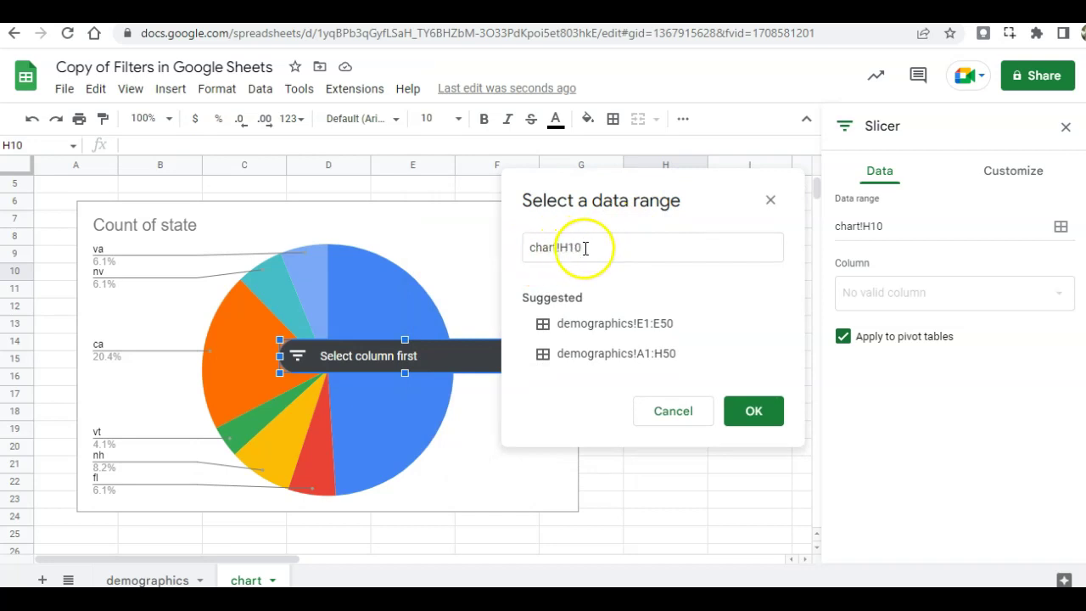
pyautogui.moveTo(586, 244); pyautogui.dragTo(492, 250)
pyautogui.press('BackSpace')
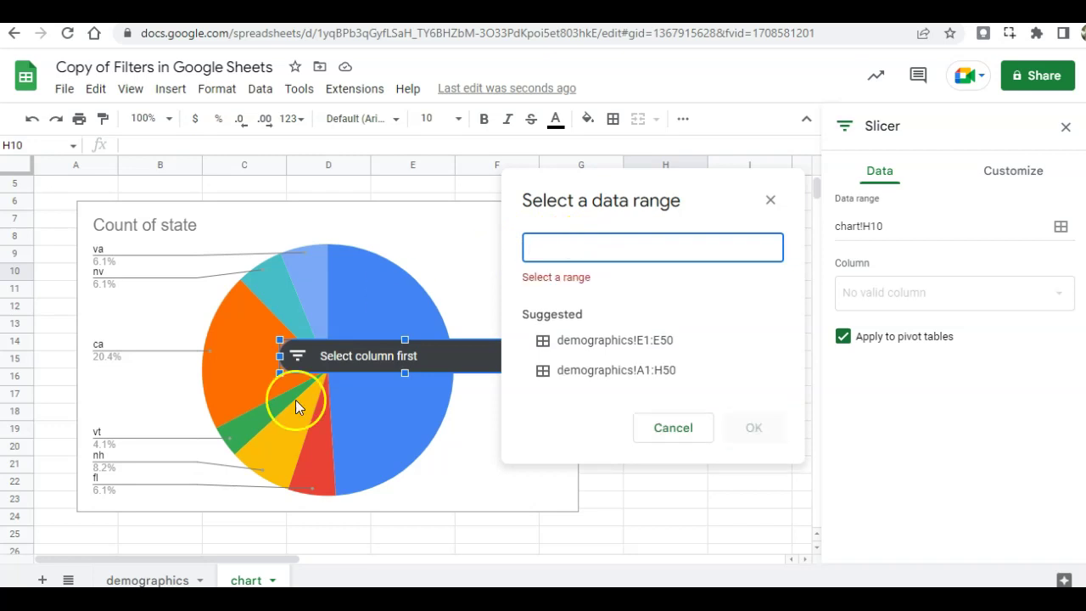
pyautogui.click(150, 580)
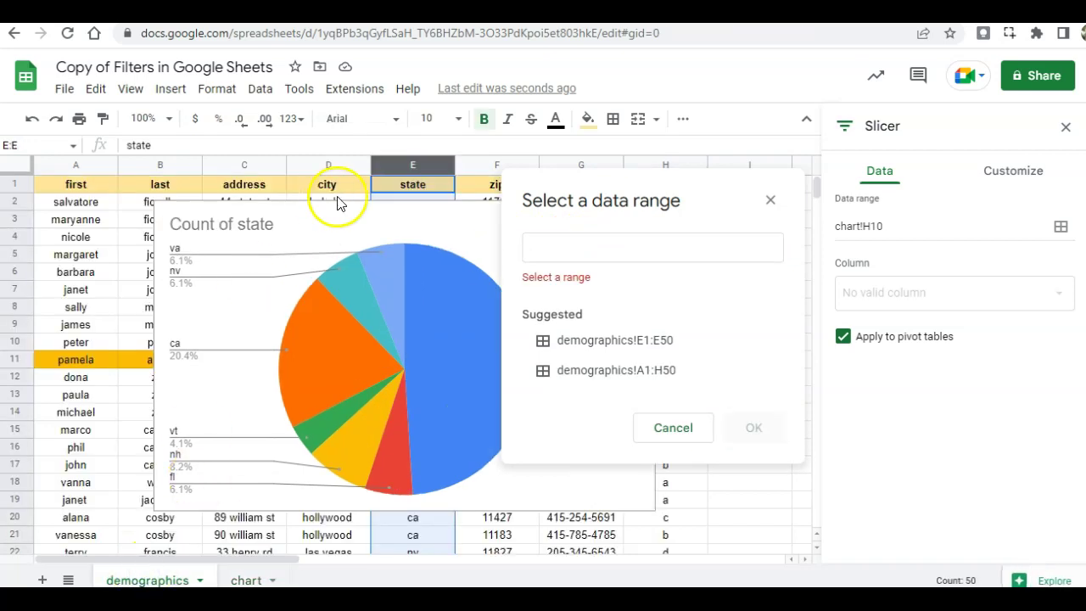
pyautogui.click(327, 167)
pyautogui.click(405, 166)
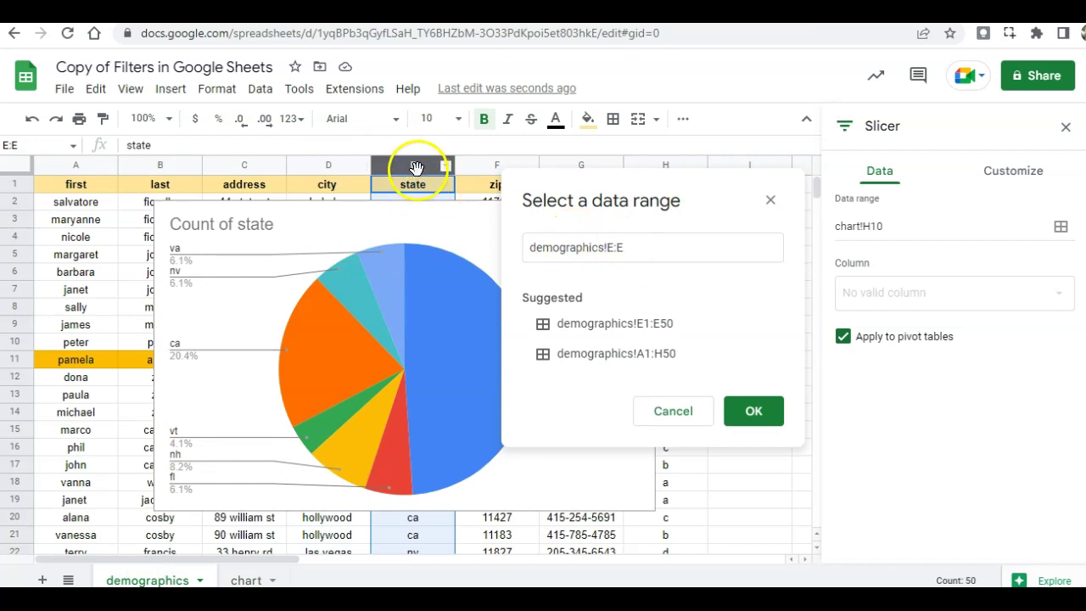
pyautogui.click(752, 410)
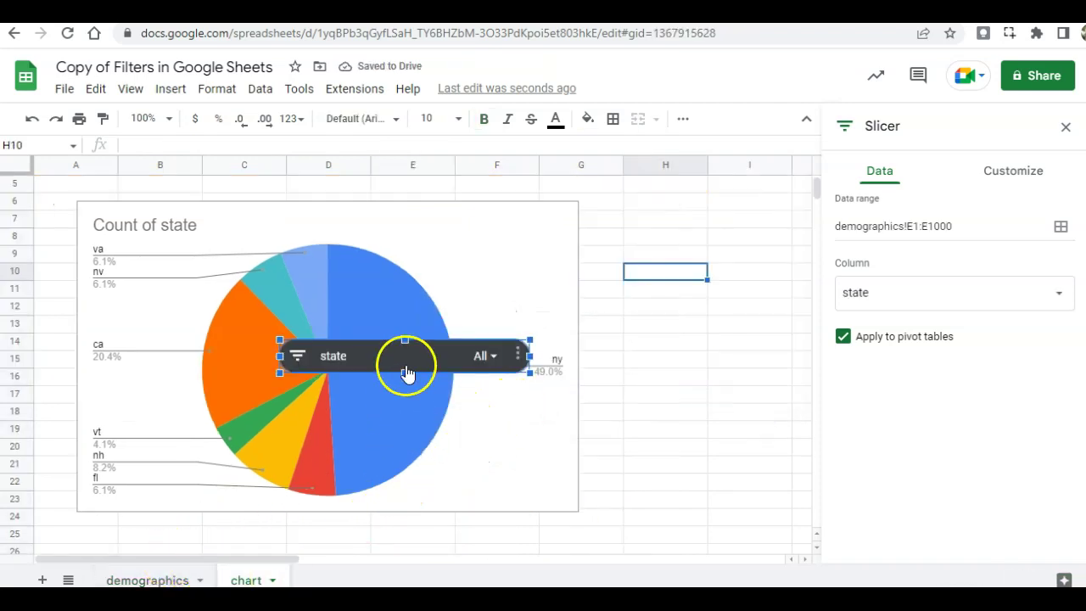
pyautogui.moveTo(404, 357); pyautogui.dragTo(656, 197)
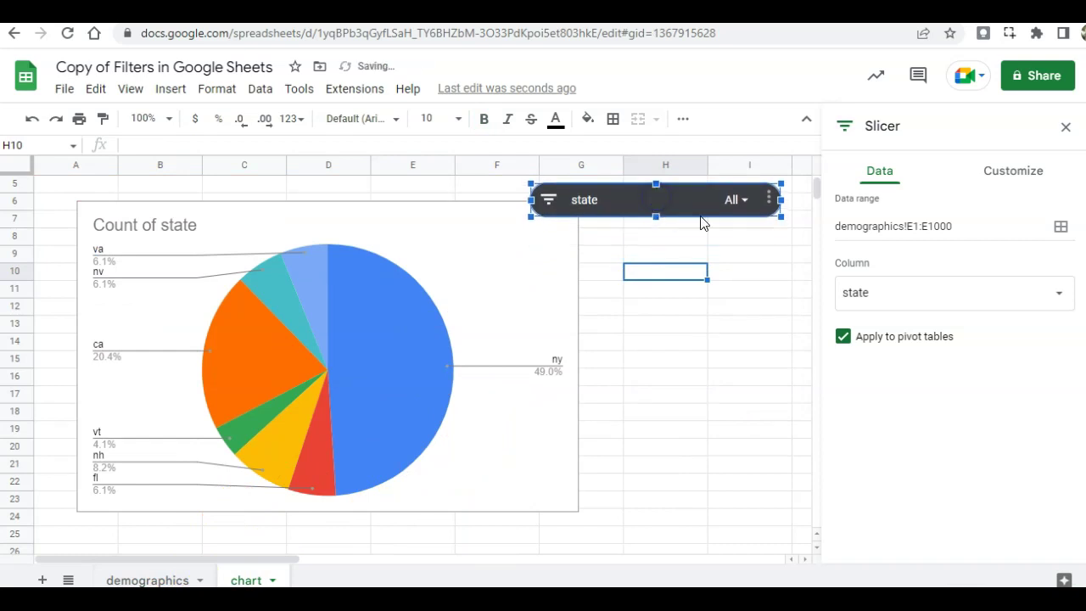
# Step: Filter the state slicer by values so that only ca and ny are included
pyautogui.click(737, 206)
pyautogui.click(738, 208)
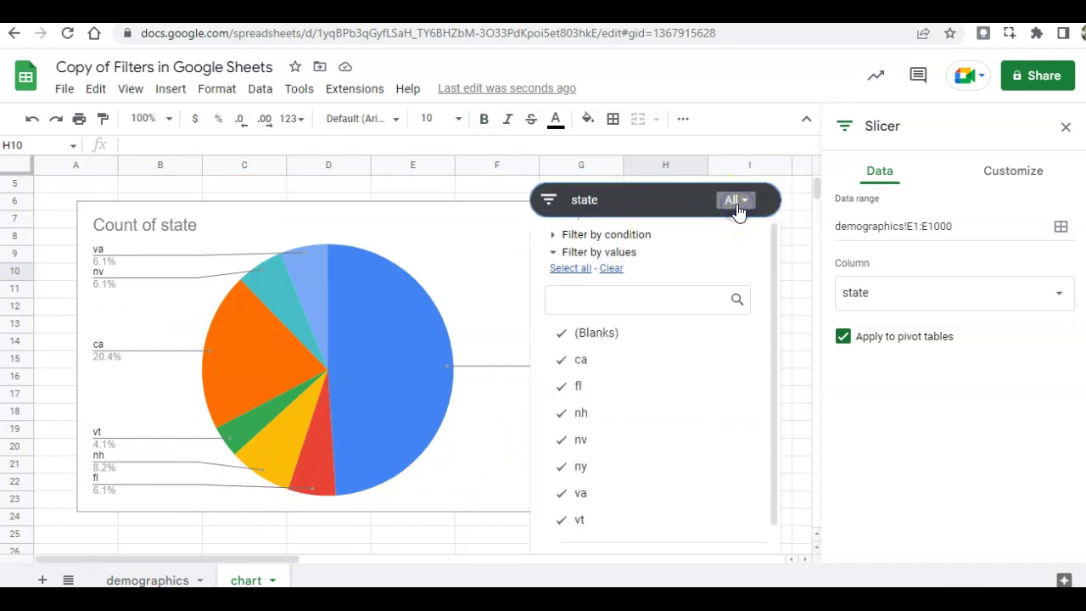
pyautogui.click(611, 268)
pyautogui.click(573, 376)
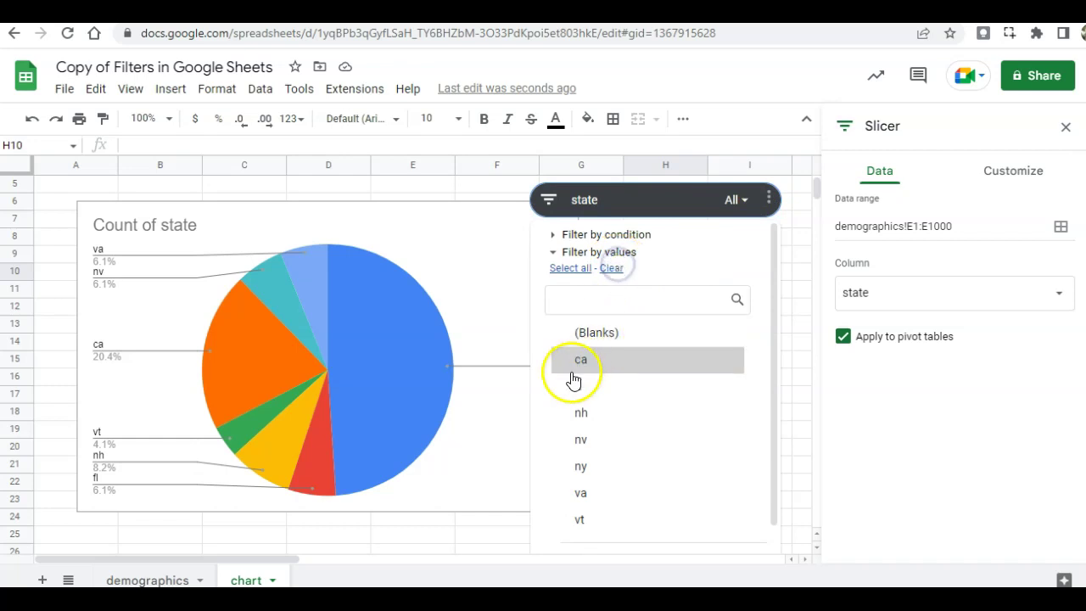
pyautogui.click(583, 466)
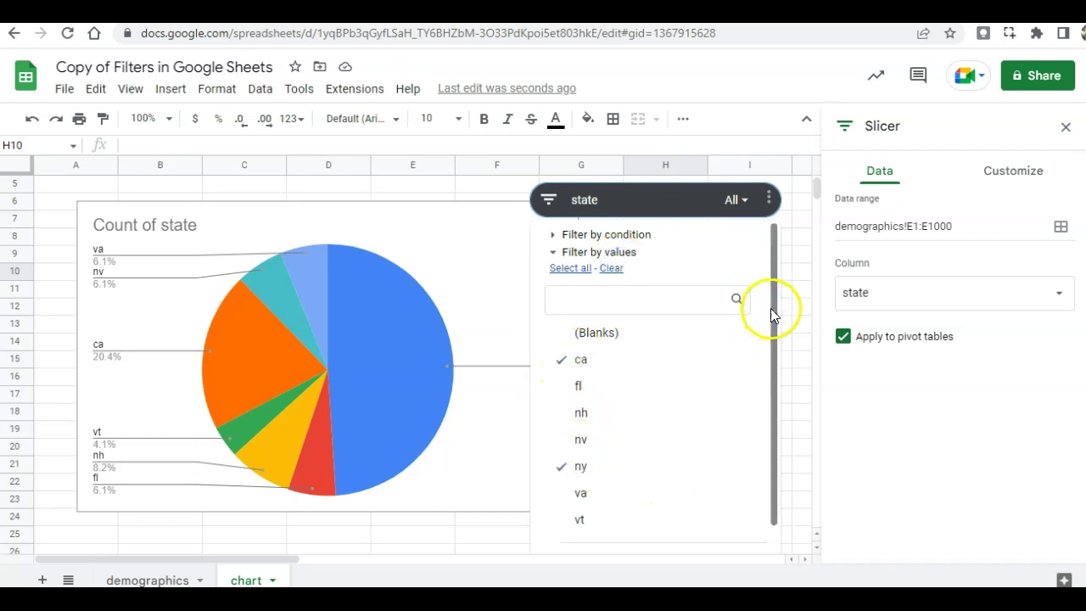
pyautogui.moveTo(773, 312); pyautogui.dragTo(772, 412)
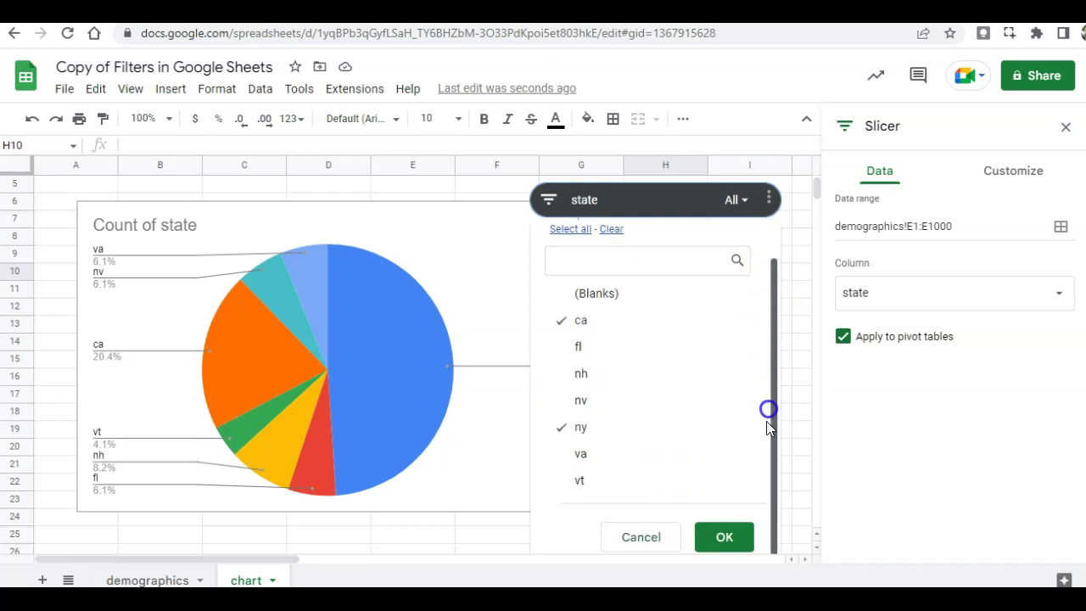
pyautogui.click(728, 536)
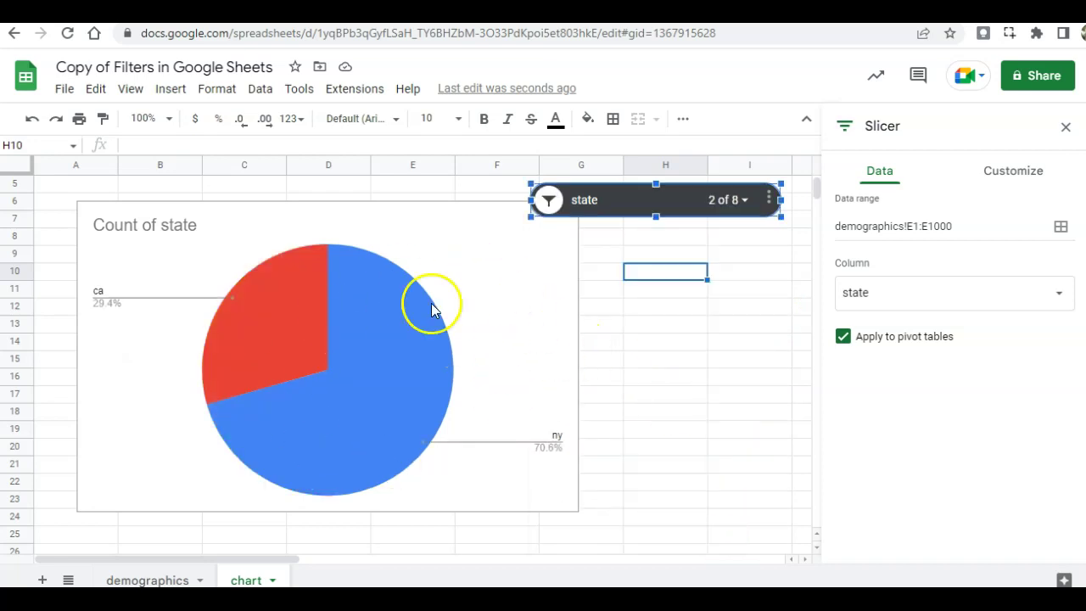